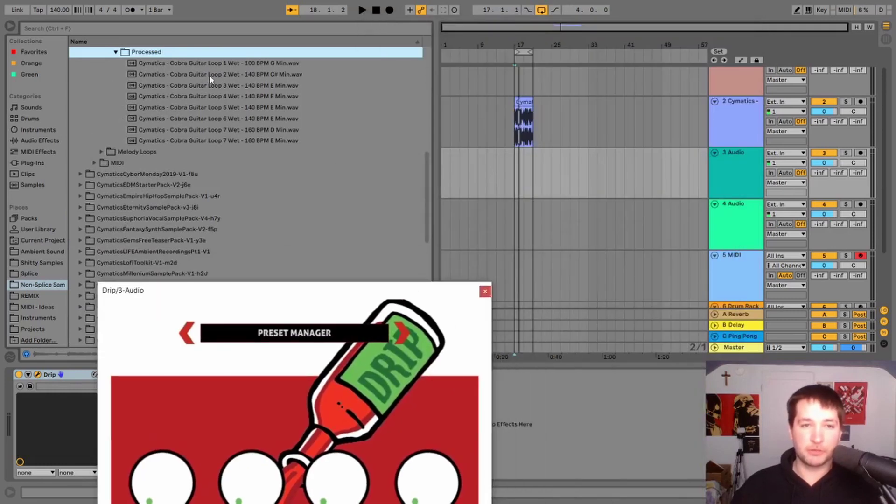
# - Load the Lo-Fi preset from Drip's preset manager and vary the Overall amount while the guitar loop plays
pyautogui.scroll(3, 205, 94)
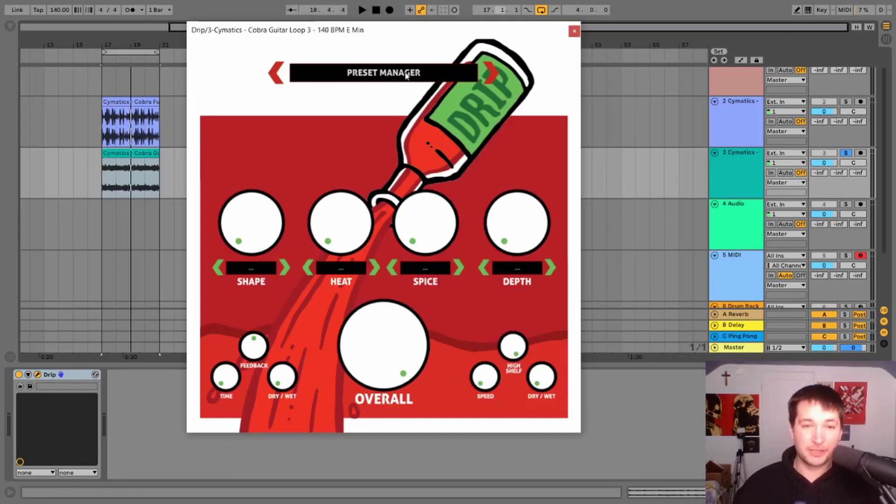
pyautogui.click(406, 75)
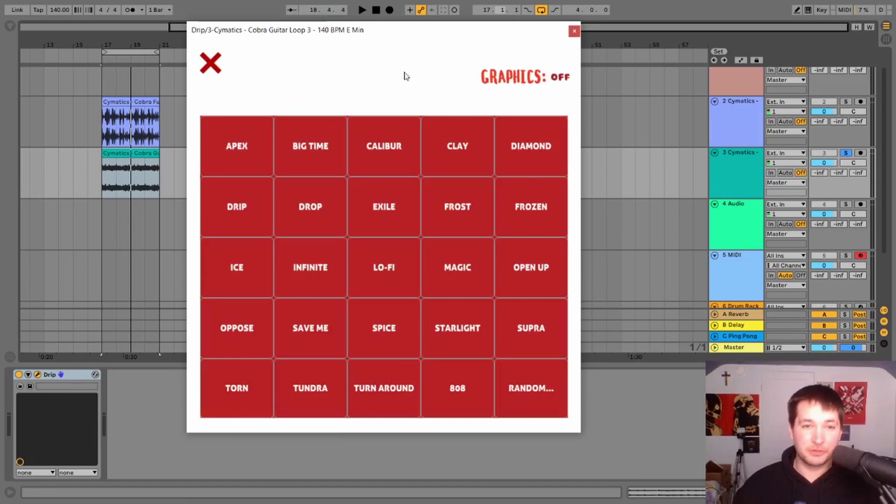
pyautogui.click(219, 62)
pyautogui.click(347, 69)
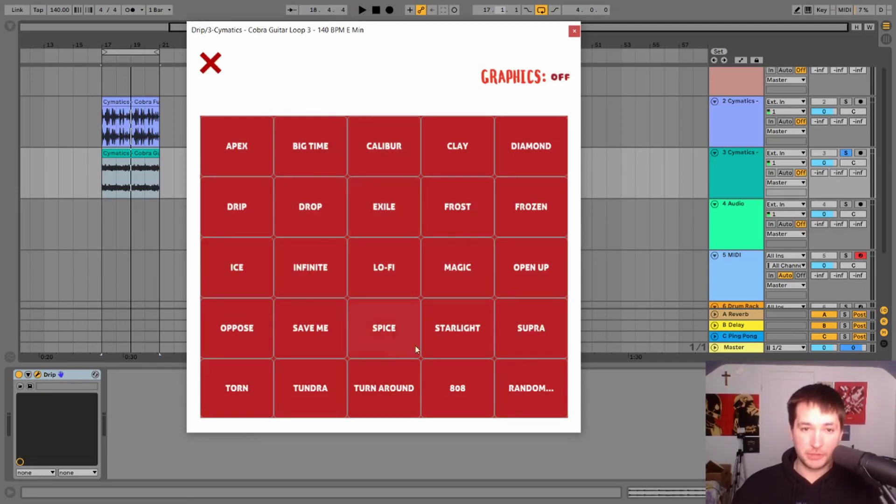
pyautogui.click(385, 270)
pyautogui.press('space')
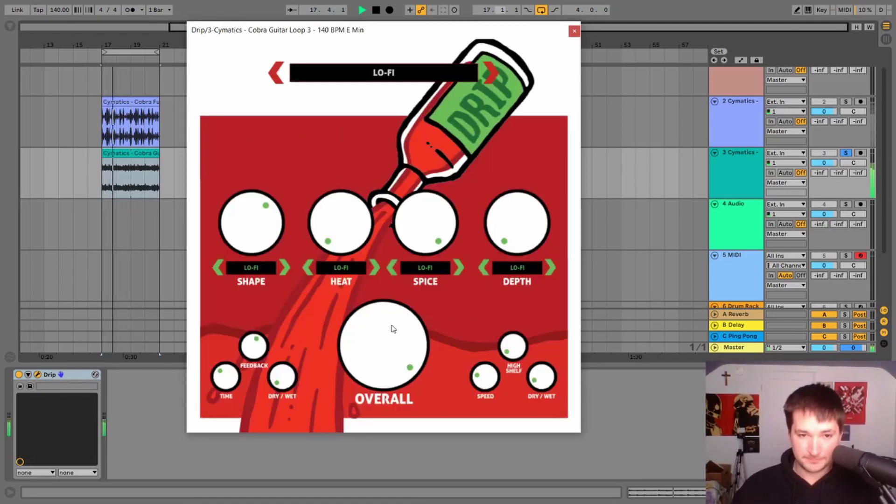
pyautogui.moveTo(406, 310); pyautogui.dragTo(379, 298)
# - Switch to the Apex preset, set Shape to 92 % and audition the guitar loop
pyautogui.click(493, 81)
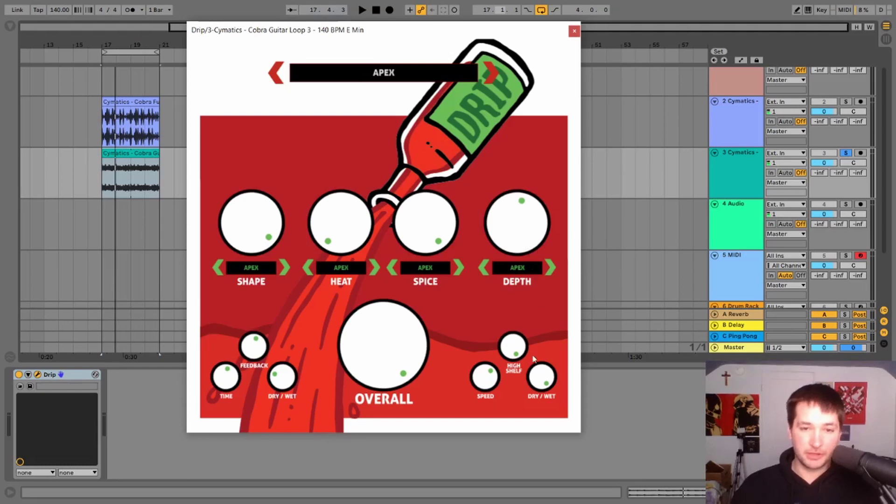
pyautogui.click(491, 74)
pyautogui.click(276, 73)
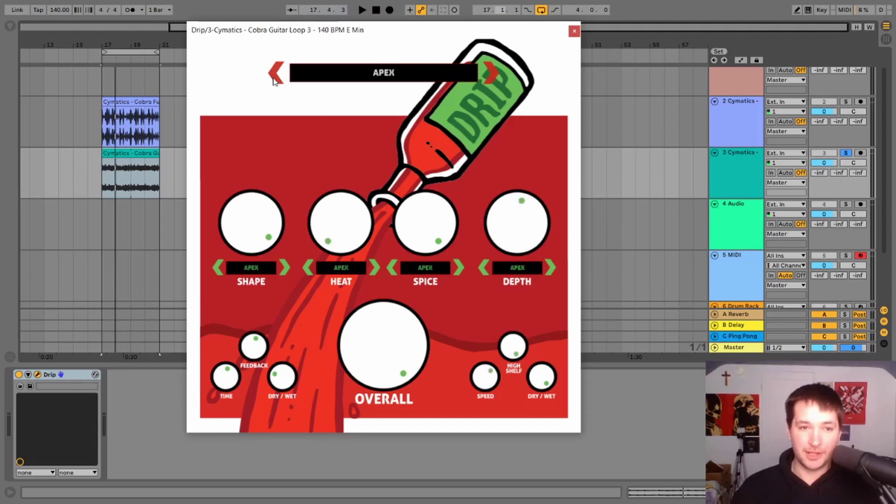
pyautogui.moveTo(256, 222); pyautogui.dragTo(286, 206)
pyautogui.press('space')
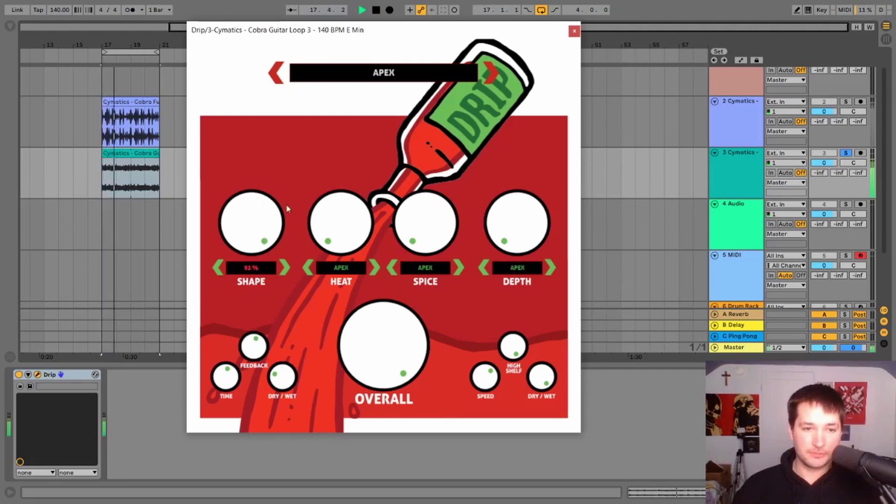
pyautogui.press('space')
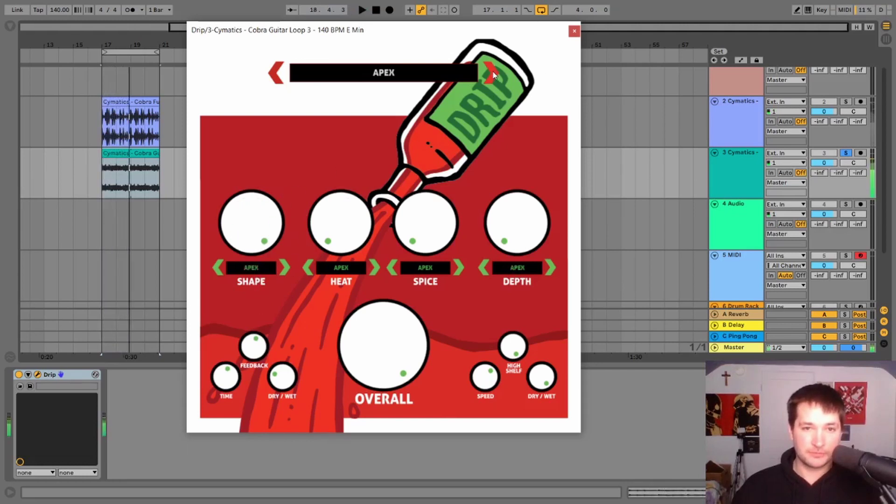
# - Switch to the Big Time preset, raise Heat to 100 % and audition the guitar loop
pyautogui.click(492, 73)
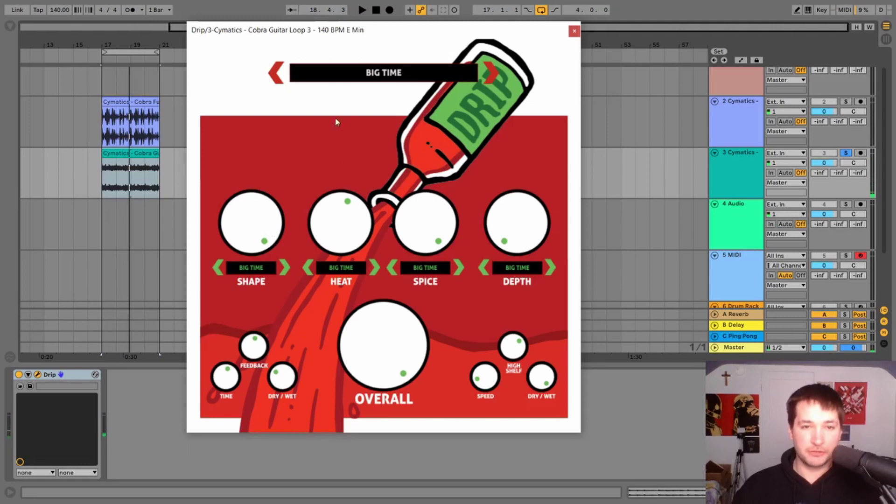
pyautogui.doubleClick(354, 230)
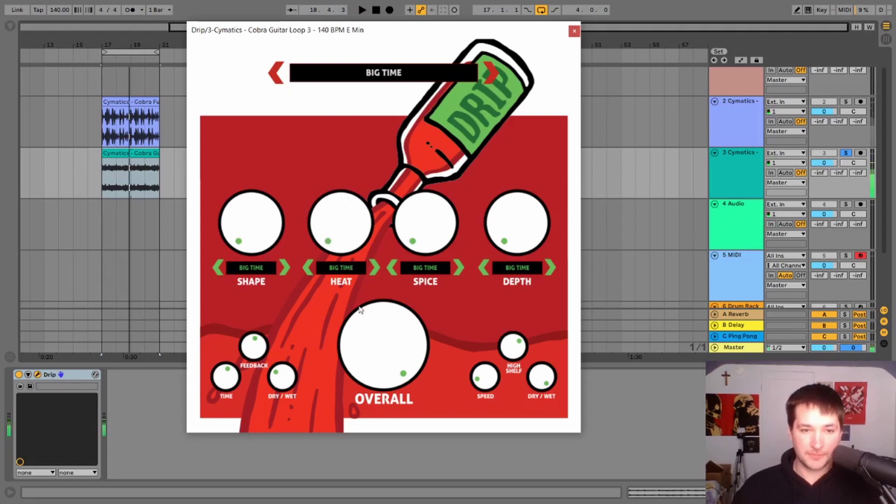
pyautogui.moveTo(361, 232); pyautogui.dragTo(326, 51)
pyautogui.press('space')
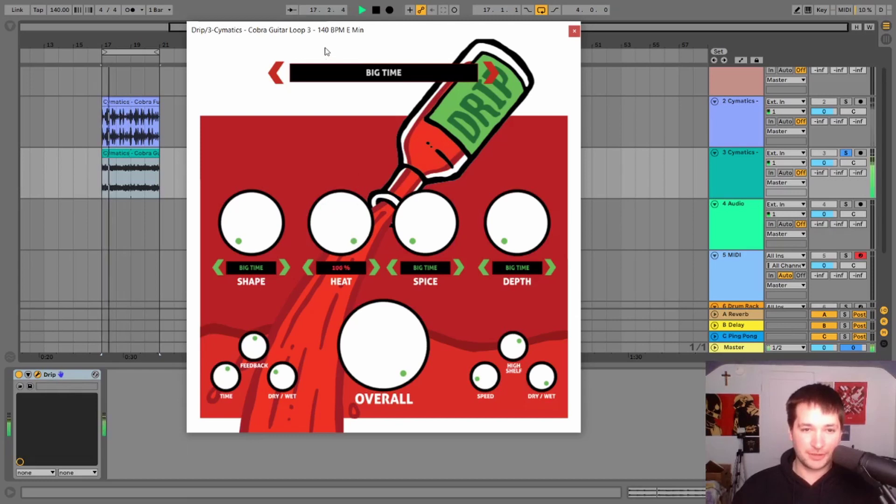
pyautogui.press('space')
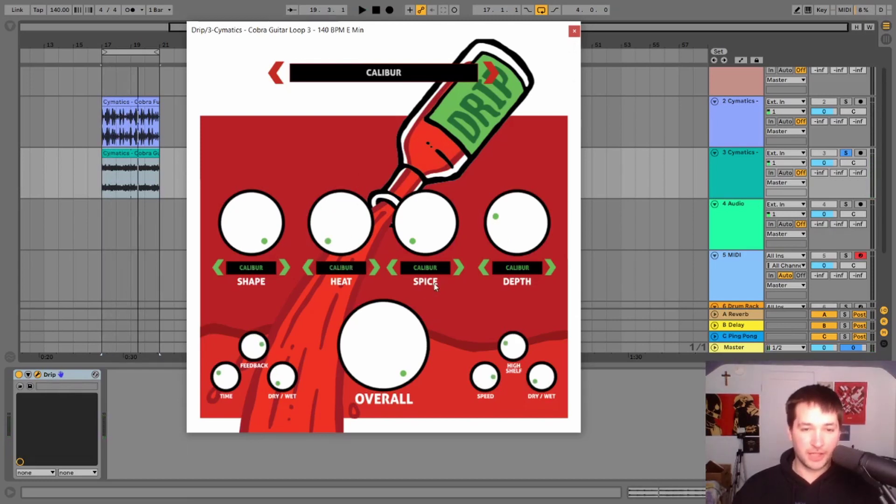
# - Load the Frost preset with Depth at 100 % and audition the loop while stepping through neighbouring Depth modes
pyautogui.click(405, 74)
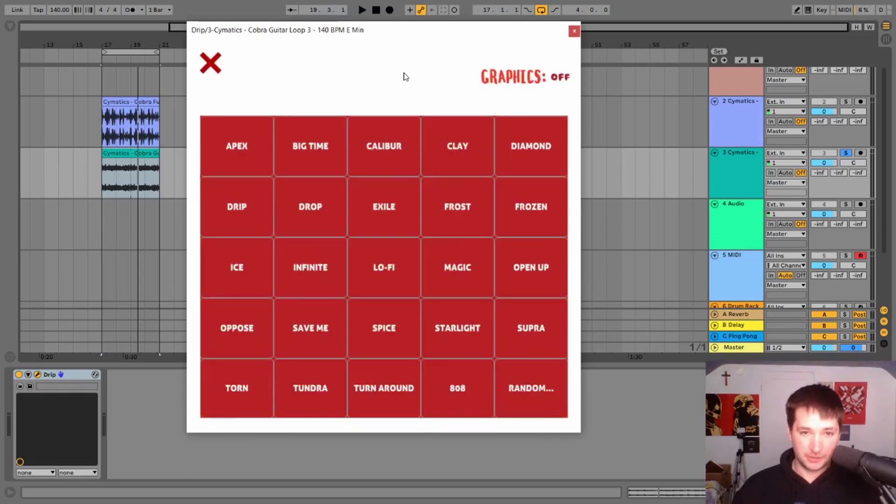
pyautogui.click(444, 218)
pyautogui.moveTo(539, 260); pyautogui.dragTo(535, 226)
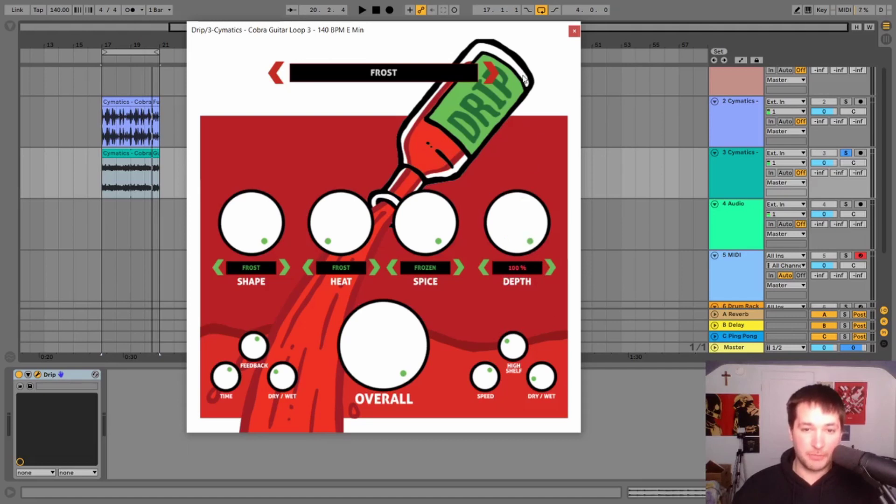
pyautogui.press('space')
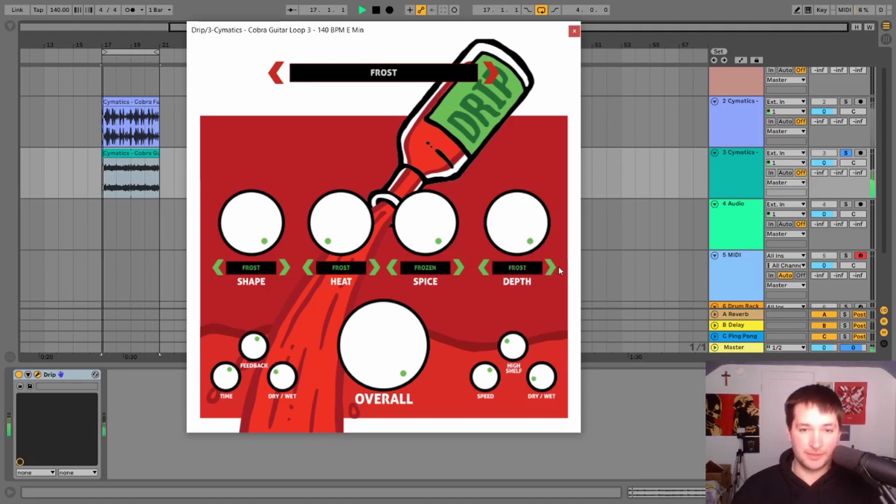
pyautogui.click(551, 267)
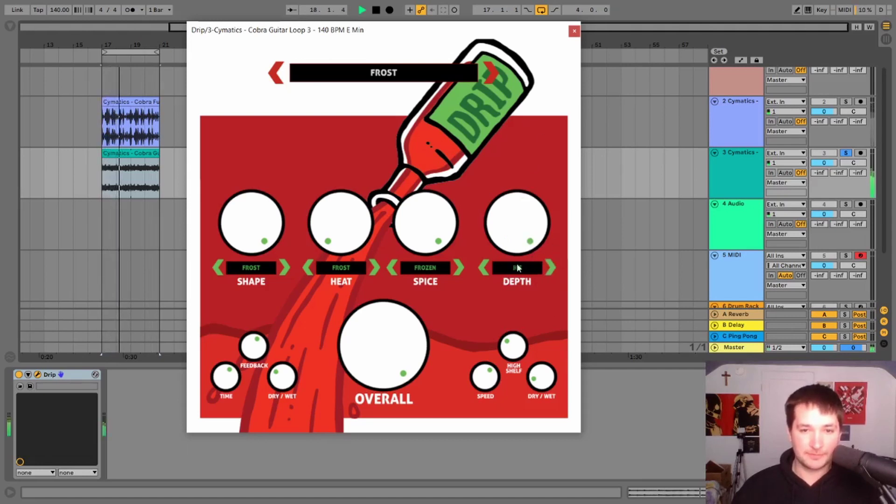
pyautogui.click(486, 268)
pyautogui.press('space')
# - Reload the Frost preset, set Heat to Drip, Spice to Infinite and Depth to Lo-Fi, and audition the mix
pyautogui.click(383, 72)
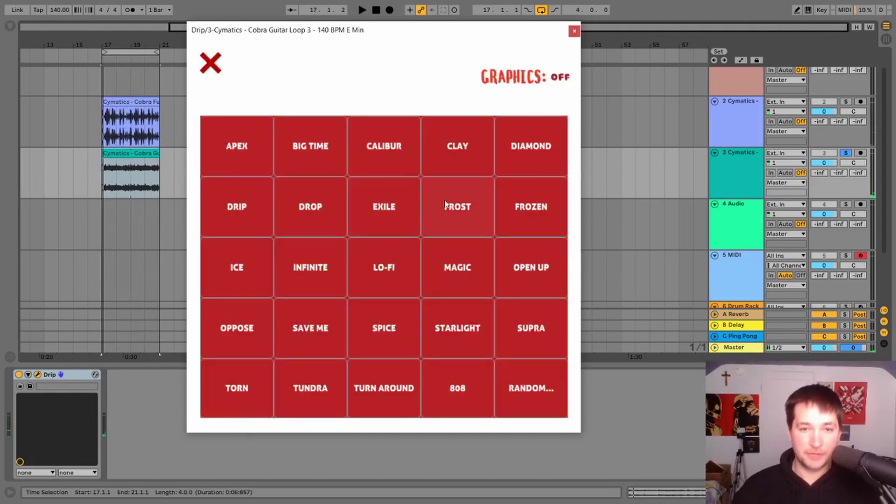
pyautogui.click(457, 204)
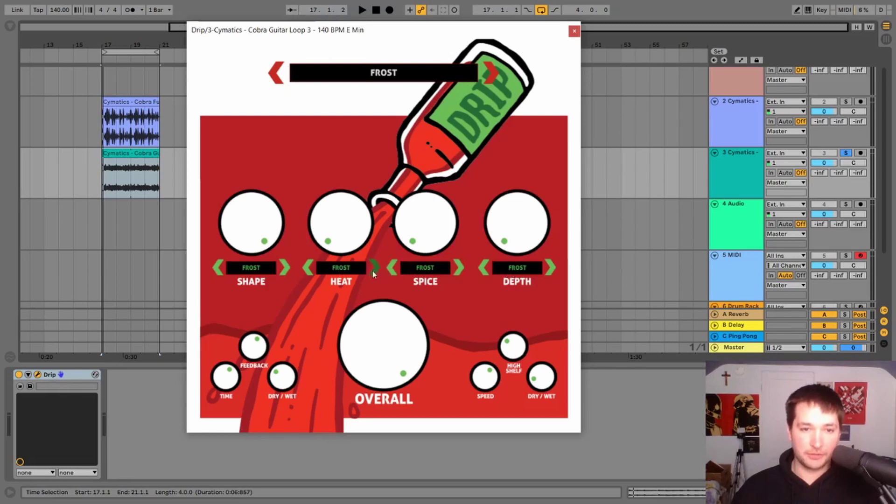
pyautogui.click(310, 270)
pyautogui.click(309, 269)
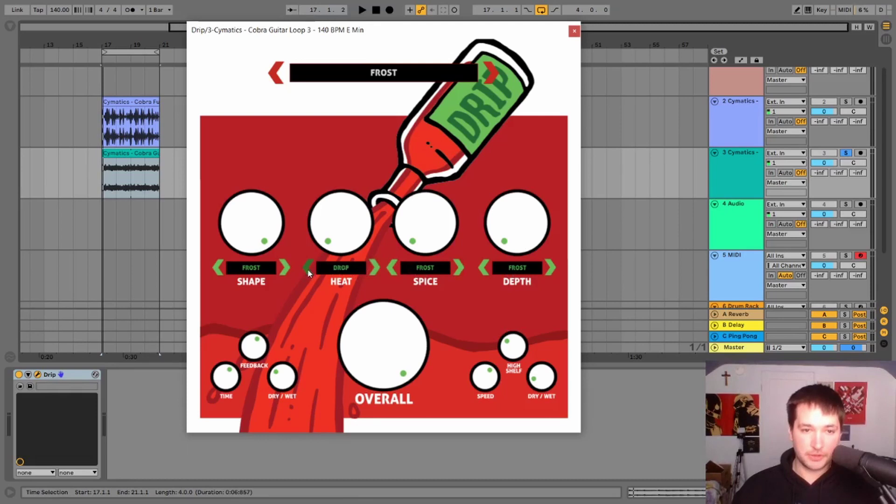
pyautogui.click(308, 270)
pyautogui.click(457, 270)
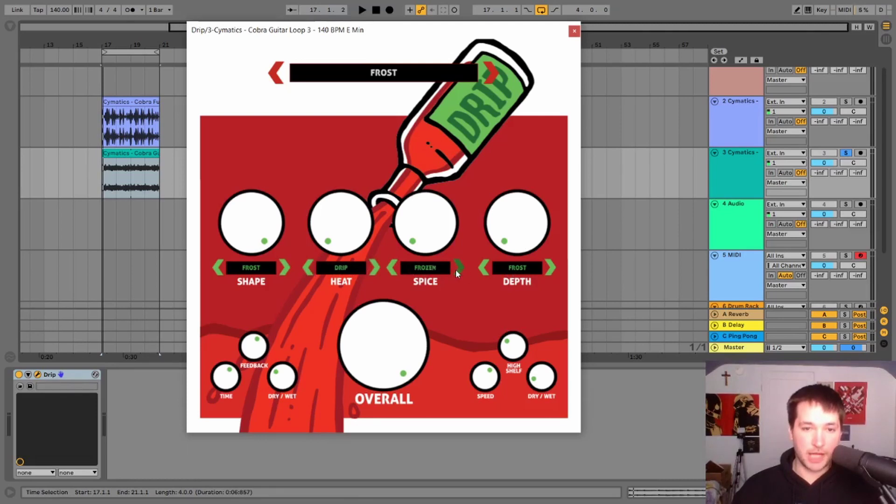
pyautogui.click(456, 270)
pyautogui.click(457, 270)
pyautogui.press('space')
pyautogui.click(551, 268)
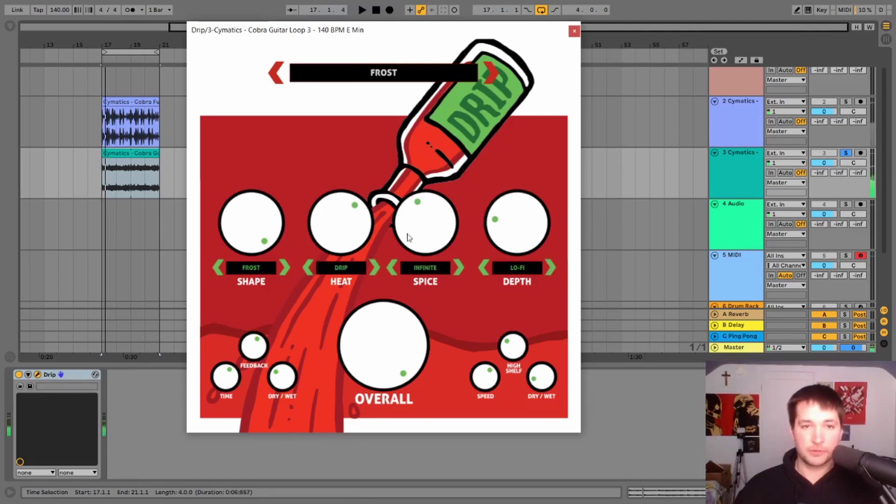
# - Look over the preset list and play the guitar loop through the customised Frost sound
pyautogui.click(395, 74)
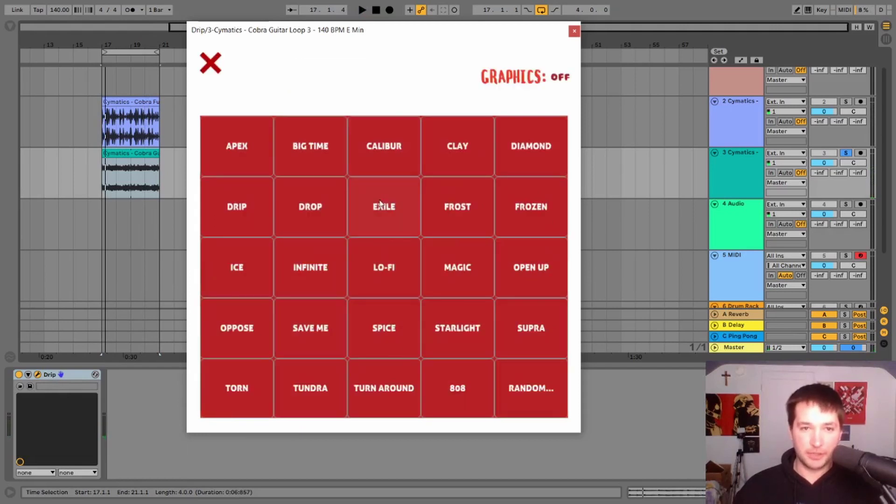
pyautogui.click(216, 64)
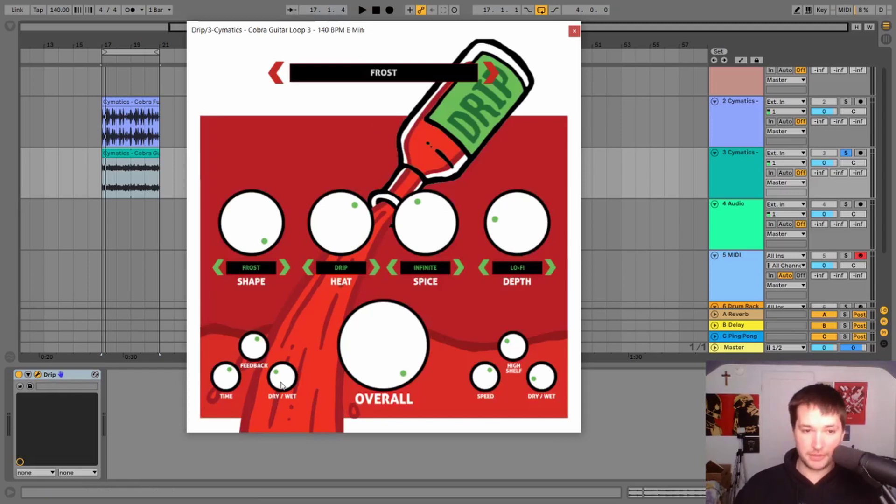
pyautogui.press('space')
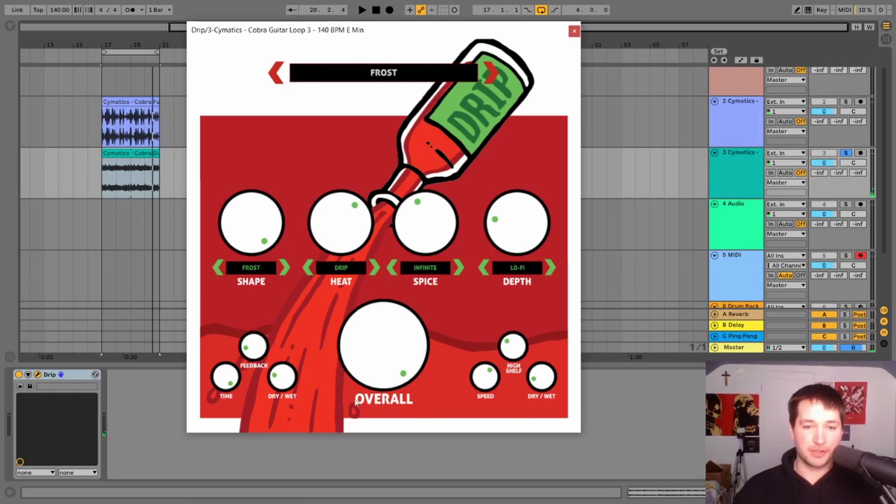
# - Reposition the plug-in window, toggle the Graphics option in the preset manager and return to the main controls
pyautogui.moveTo(435, 34); pyautogui.dragTo(437, 69)
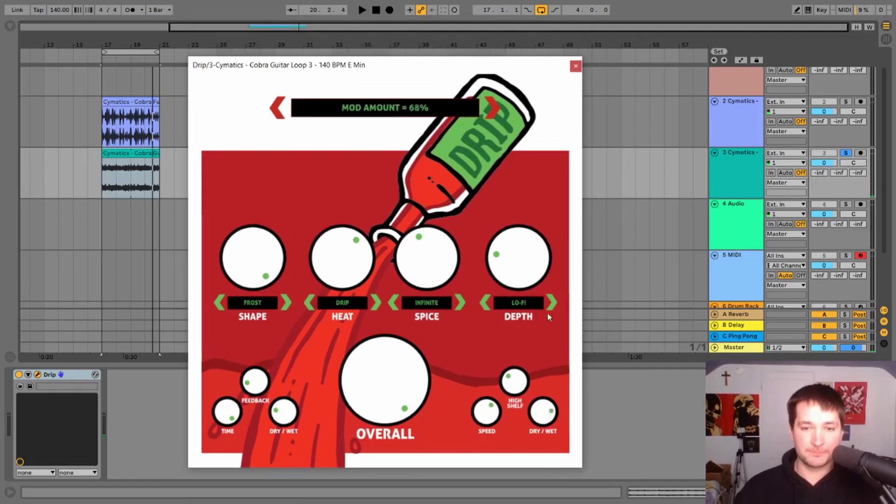
pyautogui.click(472, 107)
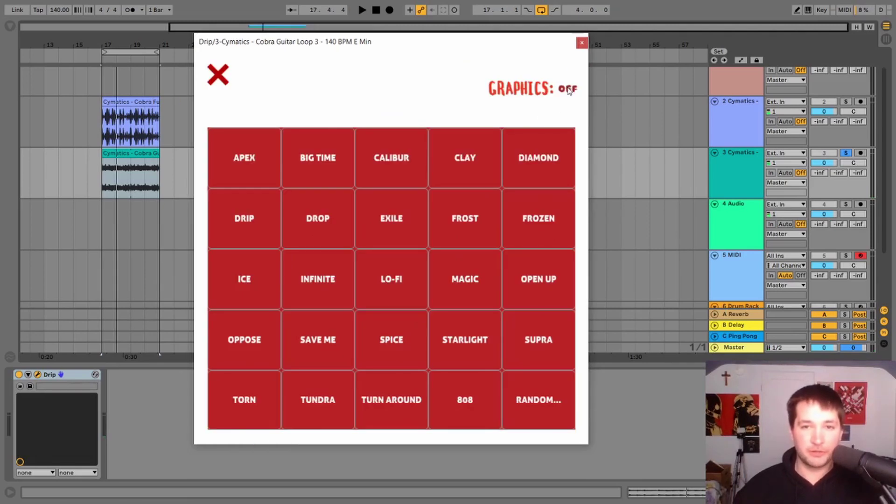
pyautogui.click(569, 92)
pyautogui.click(568, 92)
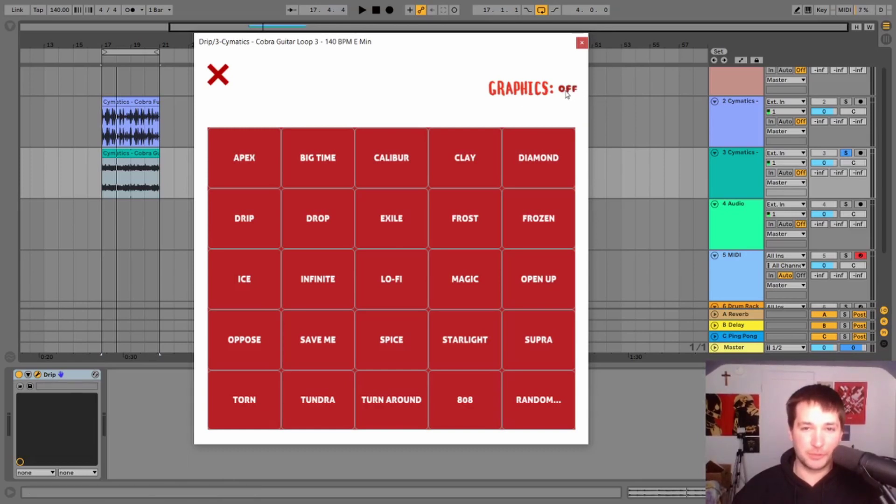
pyautogui.click(567, 90)
pyautogui.click(213, 83)
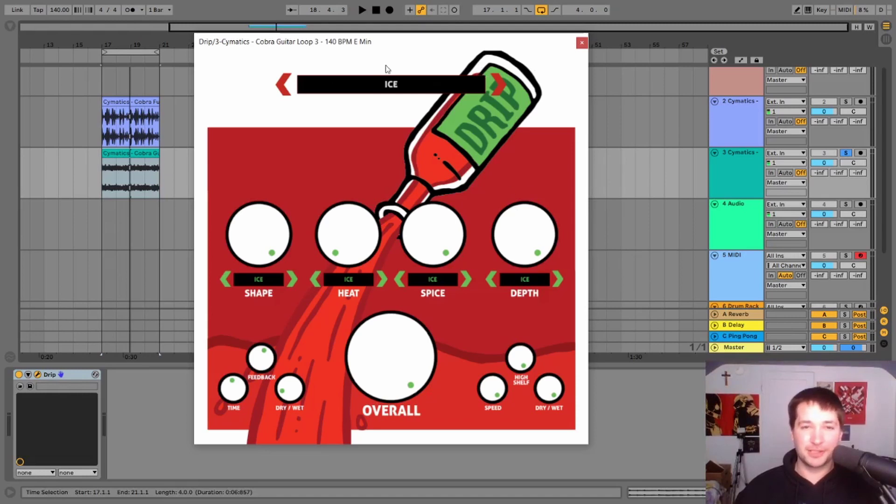
# - Move the Drip window over the arrangement's clips and load the Apex preset
pyautogui.moveTo(383, 51); pyautogui.dragTo(329, 56)
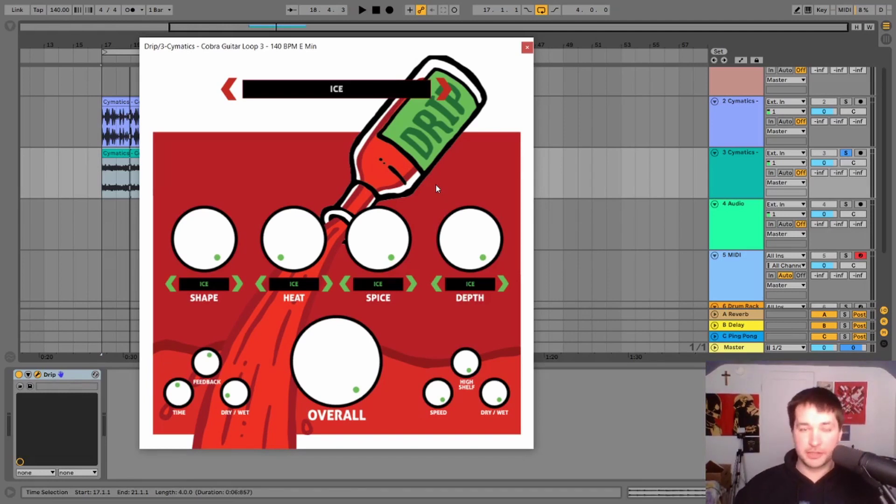
pyautogui.moveTo(436, 47); pyautogui.dragTo(389, 48)
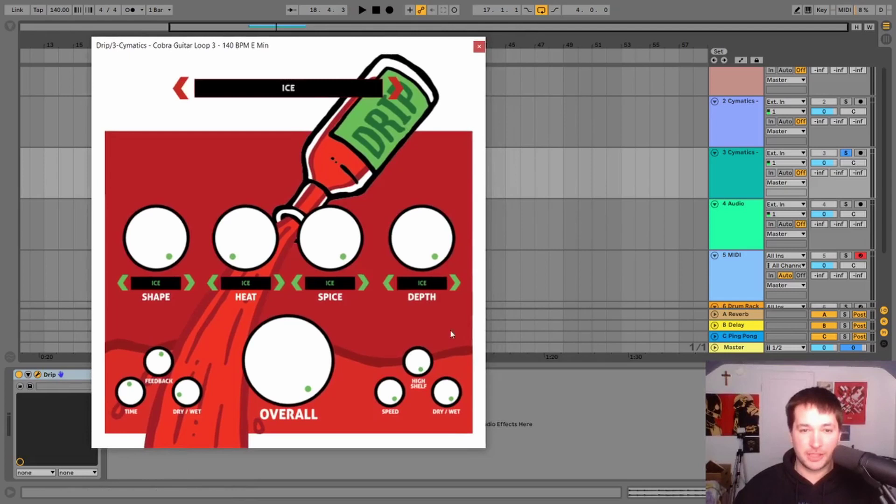
pyautogui.click(395, 95)
pyautogui.click(271, 95)
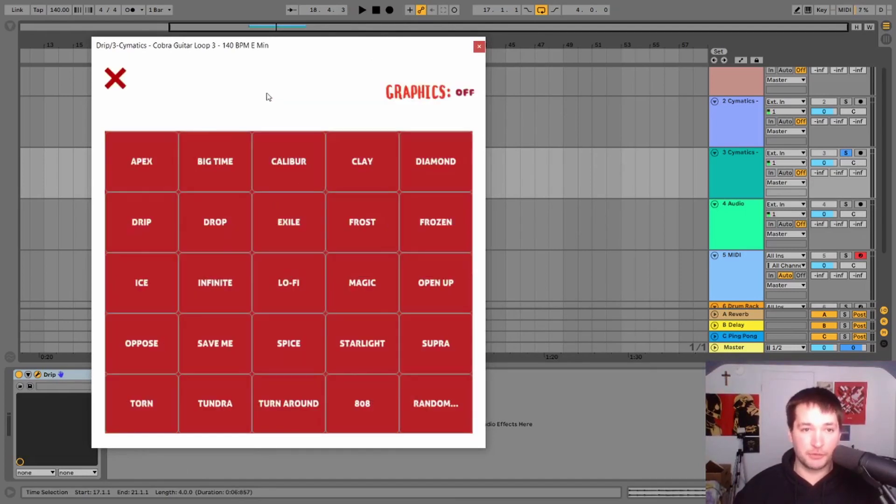
pyautogui.click(130, 178)
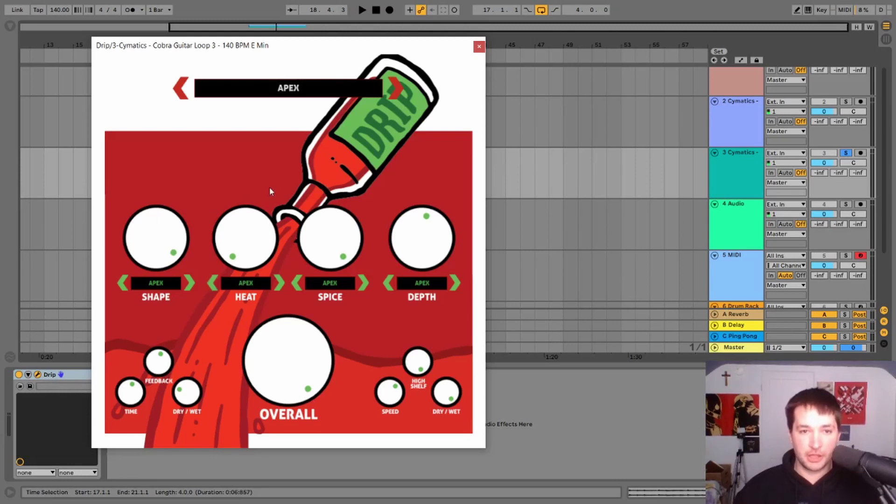
# - Check the preset list once more and advance from Apex to the Big Time preset
pyautogui.click(314, 90)
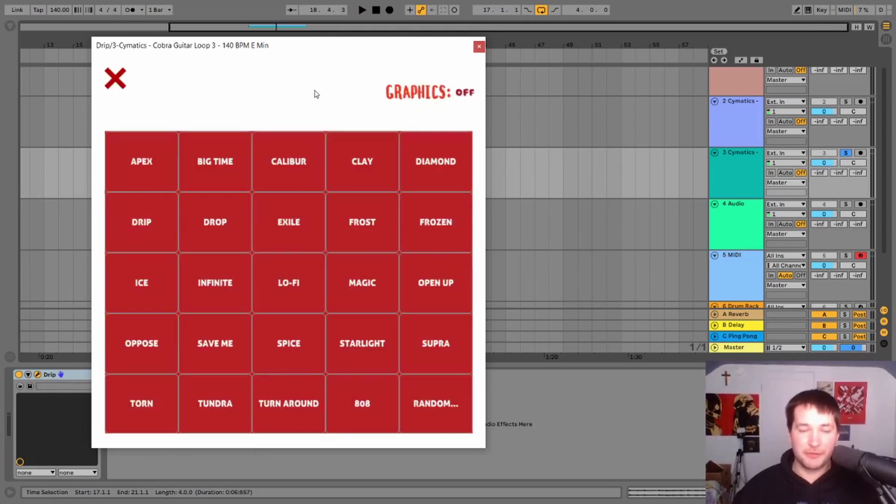
pyautogui.click(114, 76)
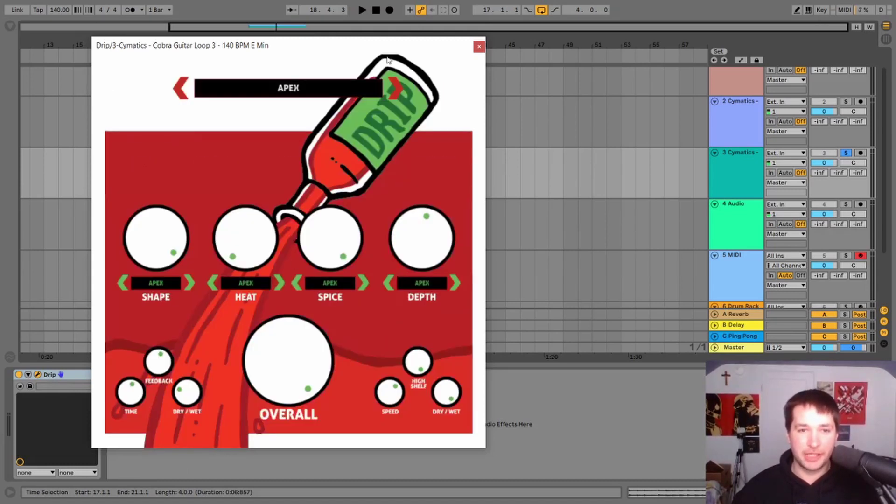
pyautogui.click(395, 88)
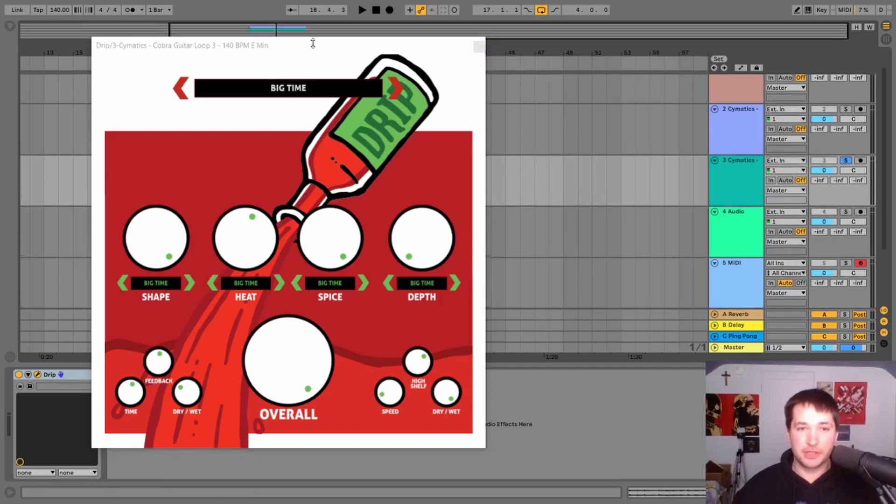
pyautogui.moveTo(317, 54); pyautogui.dragTo(380, 78)
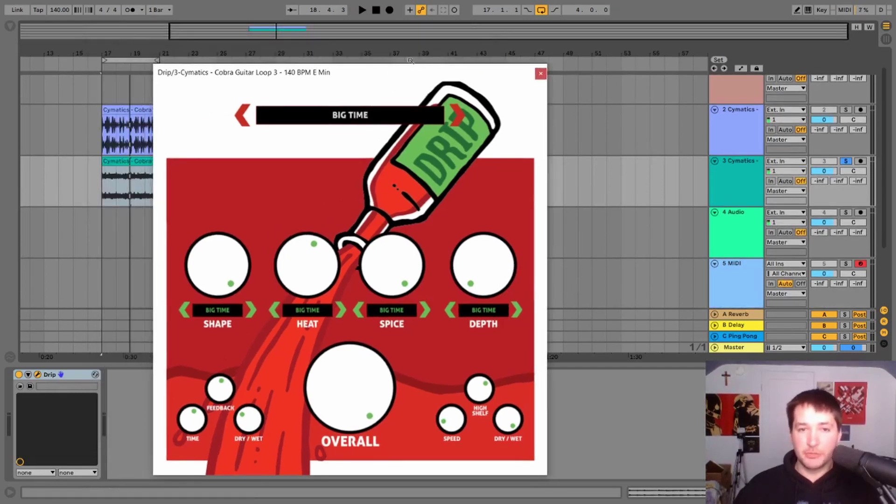
pyautogui.moveTo(327, 78); pyautogui.dragTo(298, 58)
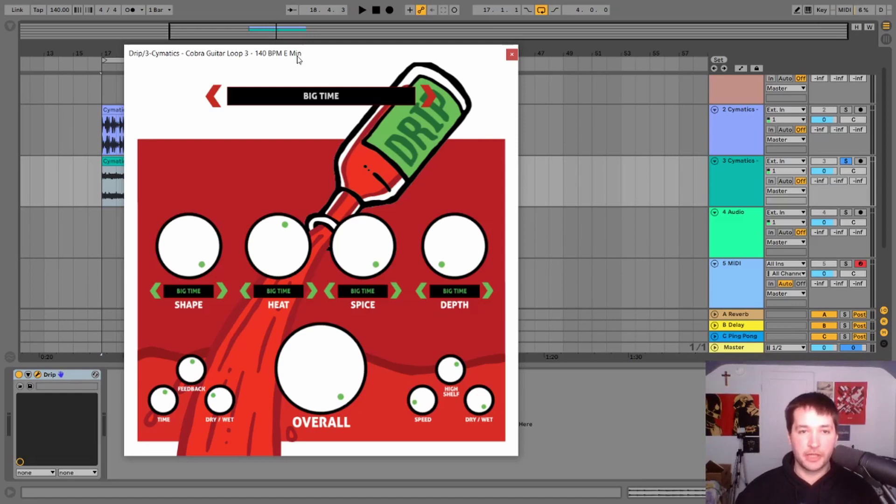
pyautogui.moveTo(297, 58); pyautogui.dragTo(410, 68)
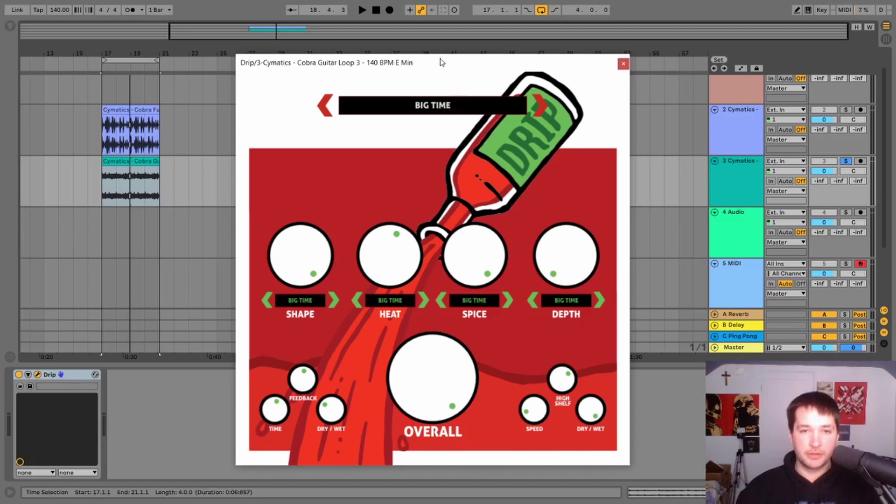
pyautogui.moveTo(438, 68); pyautogui.dragTo(405, 55)
pyautogui.moveTo(326, 52); pyautogui.dragTo(294, 48)
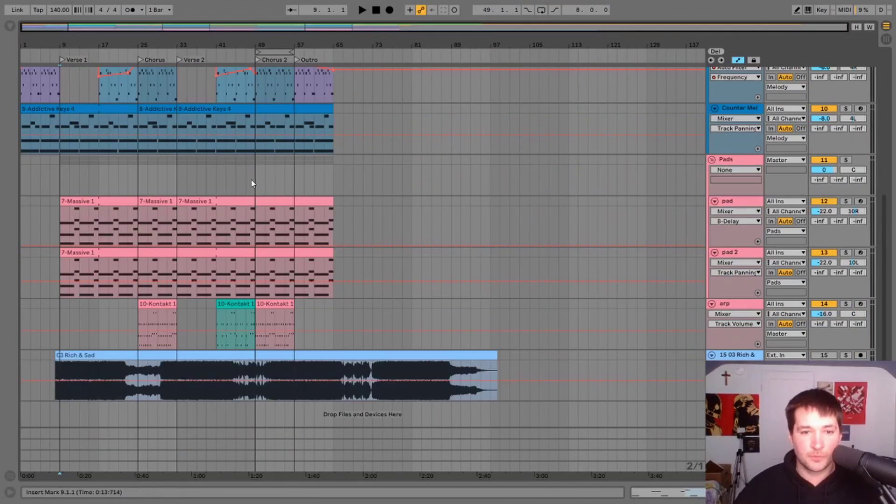
# - Look over the full beat's arrangement and inspect the 808 track's device chain, hiding the device view when done
pyautogui.scroll(6, 254, 186)
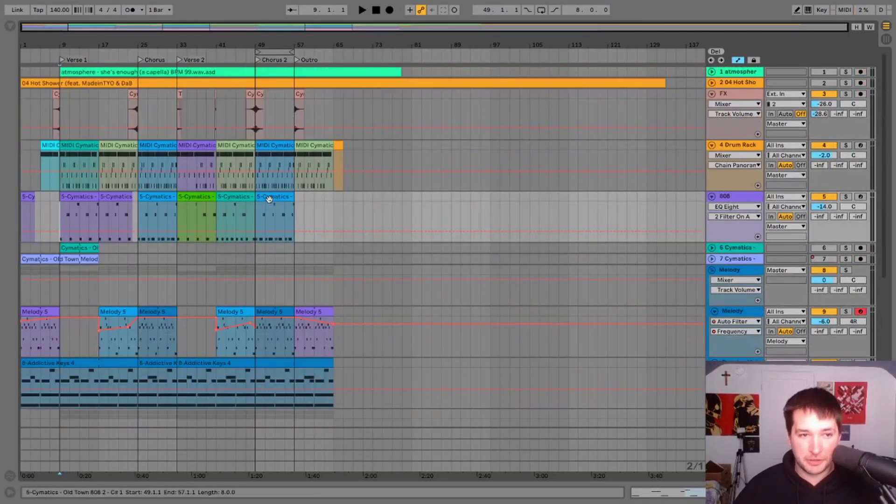
pyautogui.click(58, 161)
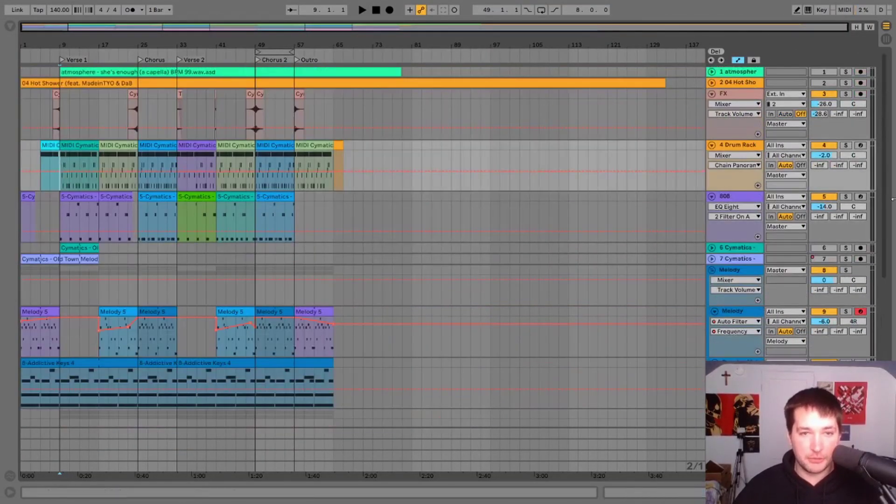
pyautogui.doubleClick(744, 204)
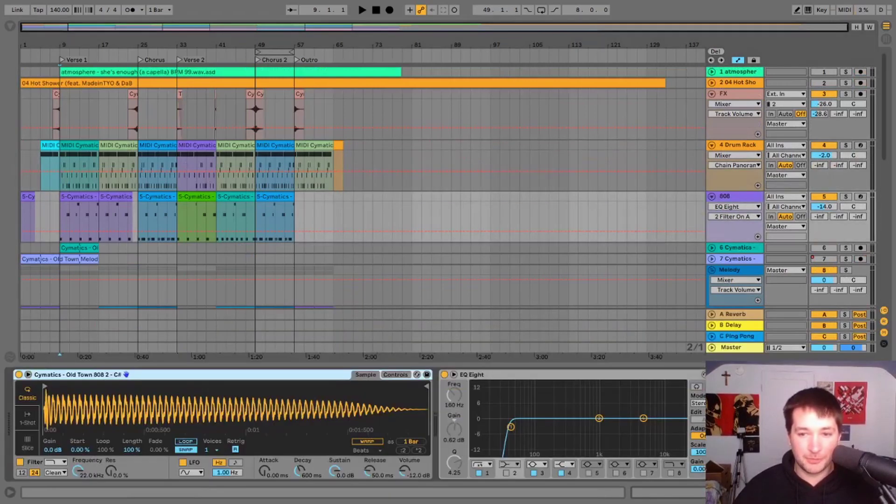
pyautogui.hscroll(8, 355, 425)
pyautogui.hotkey('ctrl', 'alt', 'l')
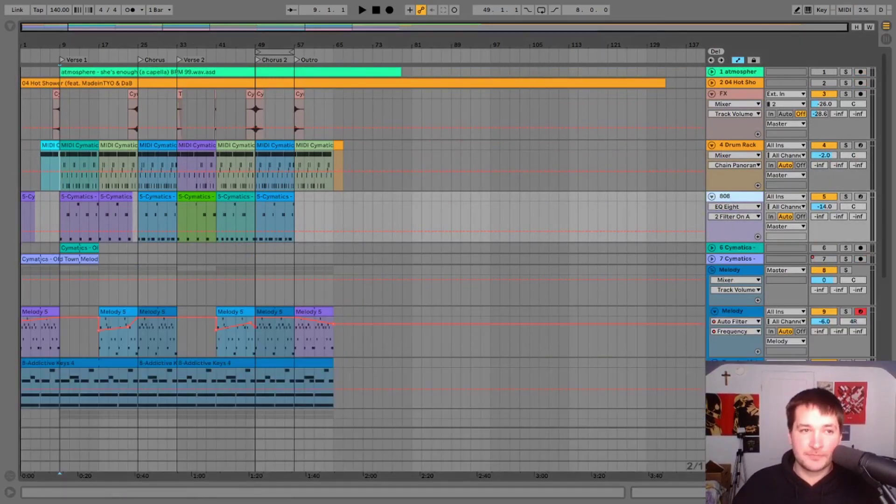
pyautogui.press('+')
pyautogui.click(83, 175)
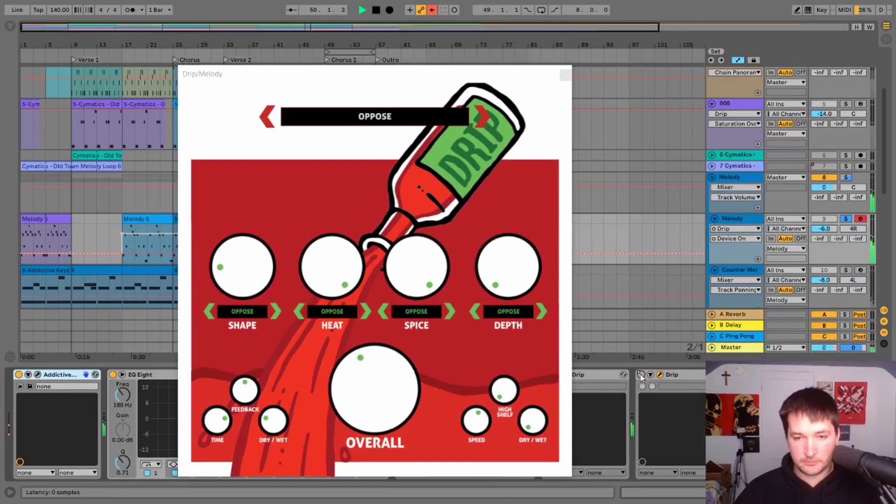
# - Re-enable the overridden automation and audition the soloed Counter Melody with Drip switched back on, stopping playback and clearing the solo
pyautogui.click(431, 10)
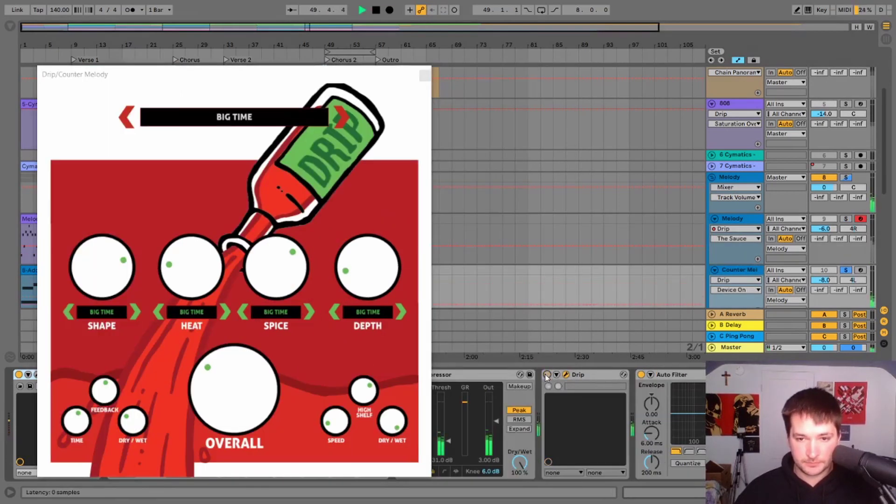
pyautogui.click(547, 375)
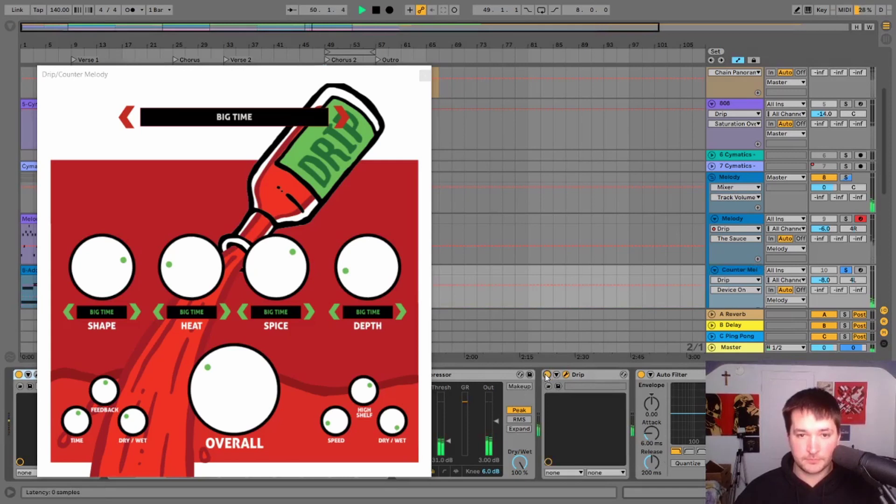
pyautogui.press('space')
pyautogui.click(738, 256)
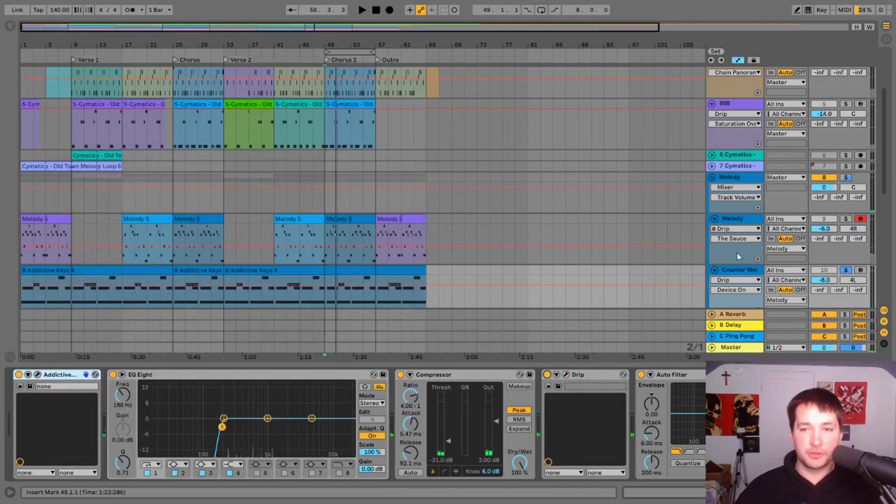
pyautogui.click(845, 270)
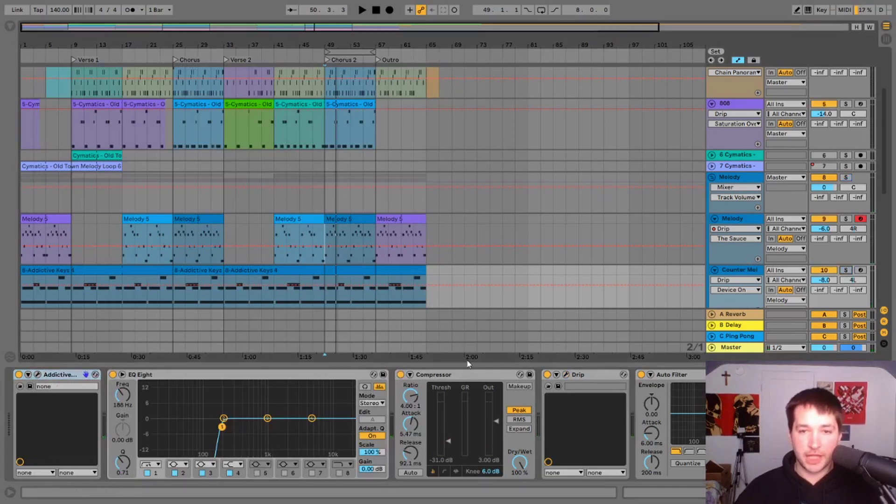
# - Audition the soloed pad track in the Chorus 2 loop, switch its Lo-Fi Drip effect back on and stop playback
pyautogui.scroll(-5, 509, 229)
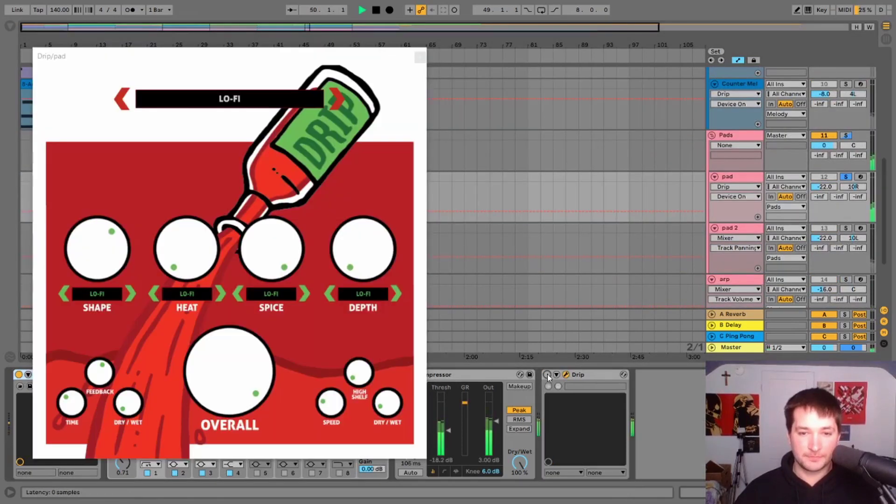
pyautogui.click(547, 375)
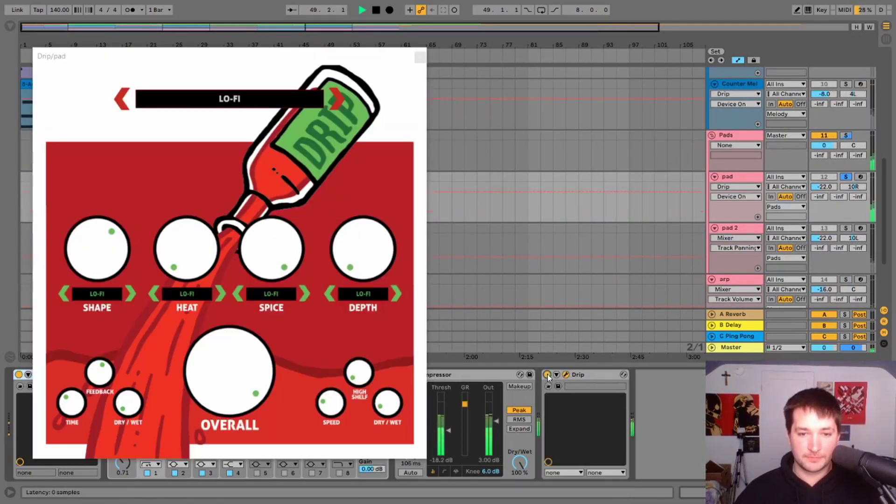
pyautogui.press('space')
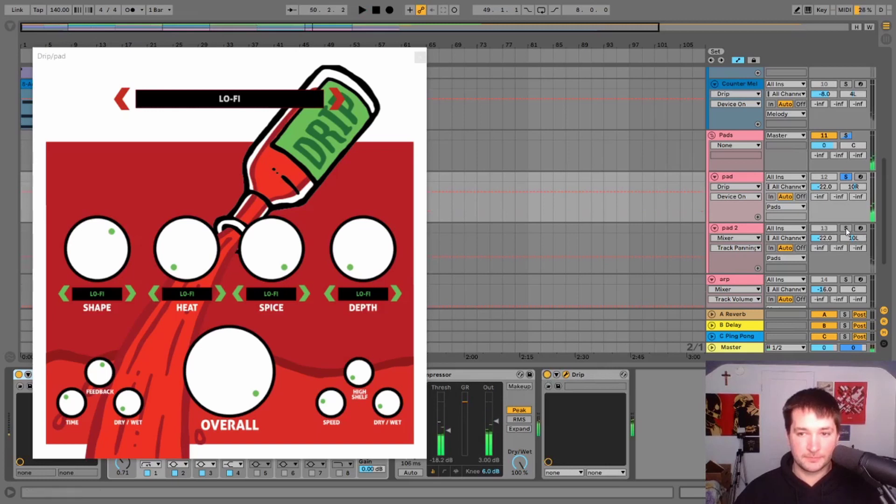
# - Solo the pad 2 track, play it and switch its Clay Drip effect back on, closing the plug-in window
pyautogui.click(846, 228)
pyautogui.press('space')
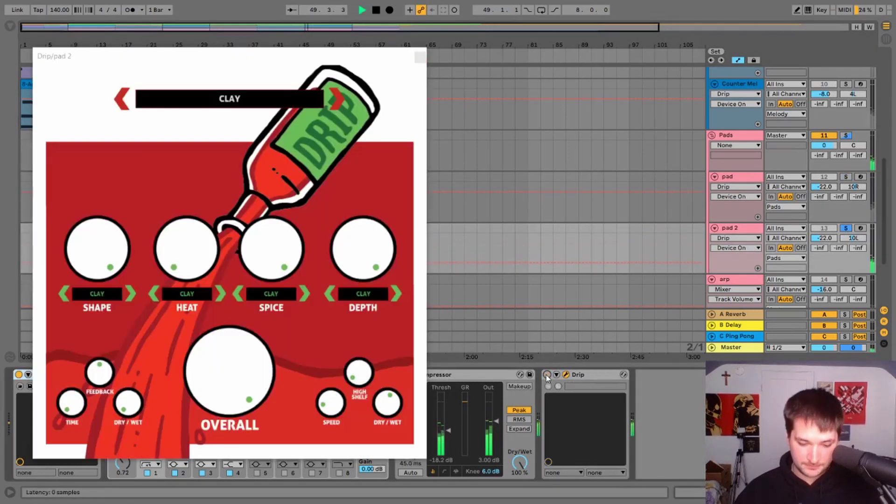
pyautogui.click(547, 375)
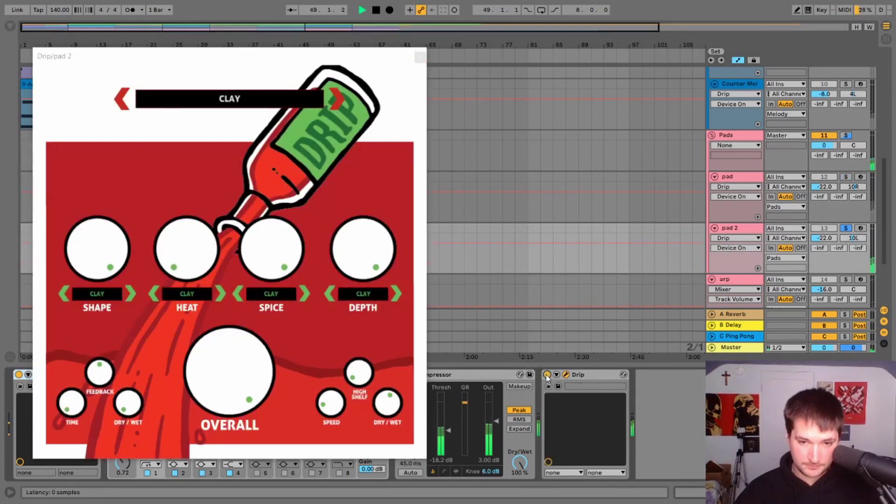
pyautogui.click(420, 57)
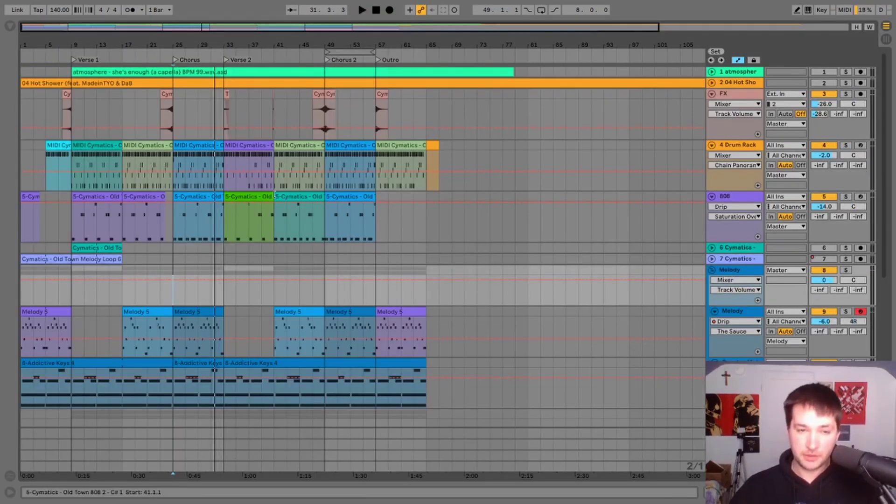
pyautogui.scroll(-10, 270, 223)
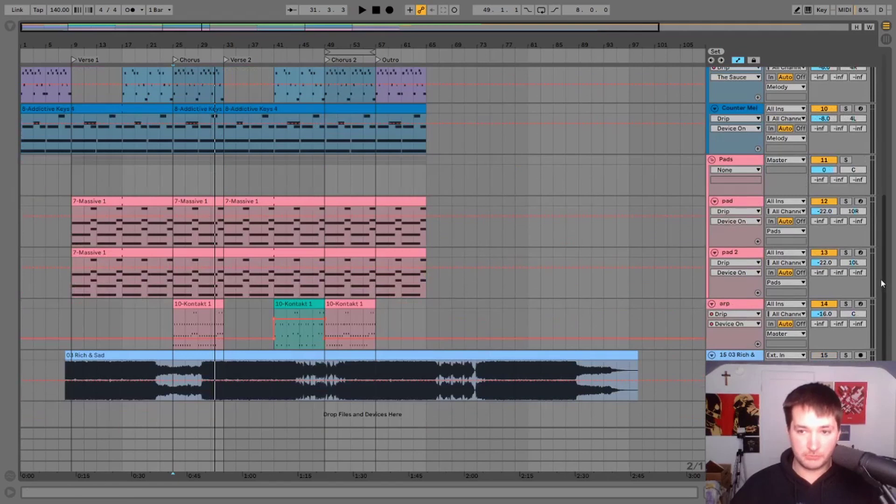
pyautogui.moveTo(884, 283); pyautogui.dragTo(886, 64)
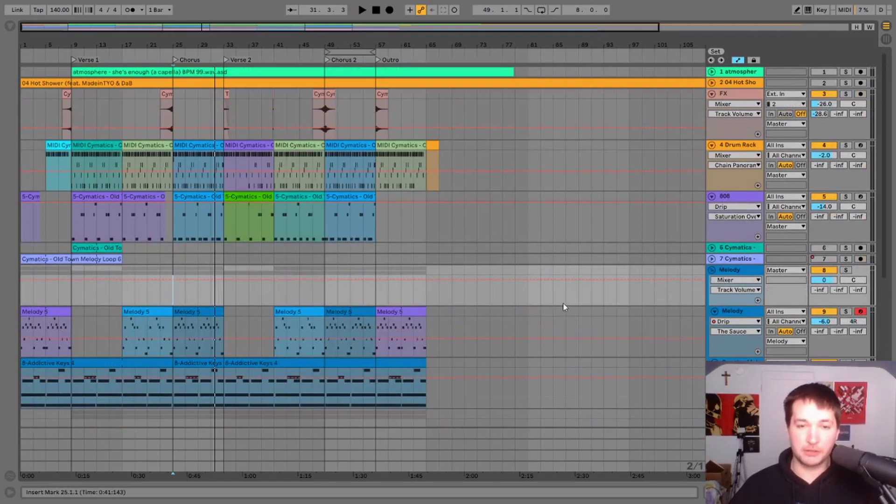
pyautogui.scroll(-5, 588, 337)
pyautogui.scroll(3, 372, 270)
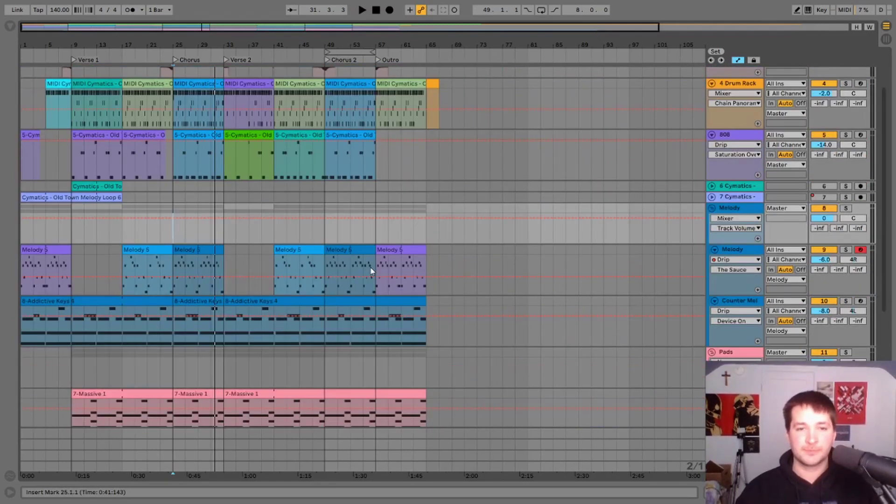